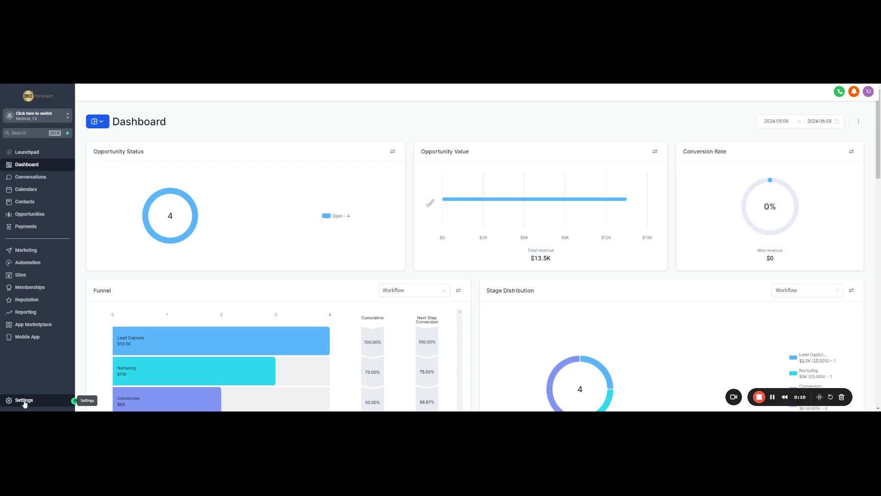
# - Open Settings from the left sidebar to reach the Business Profile page
pyautogui.click(23, 400)
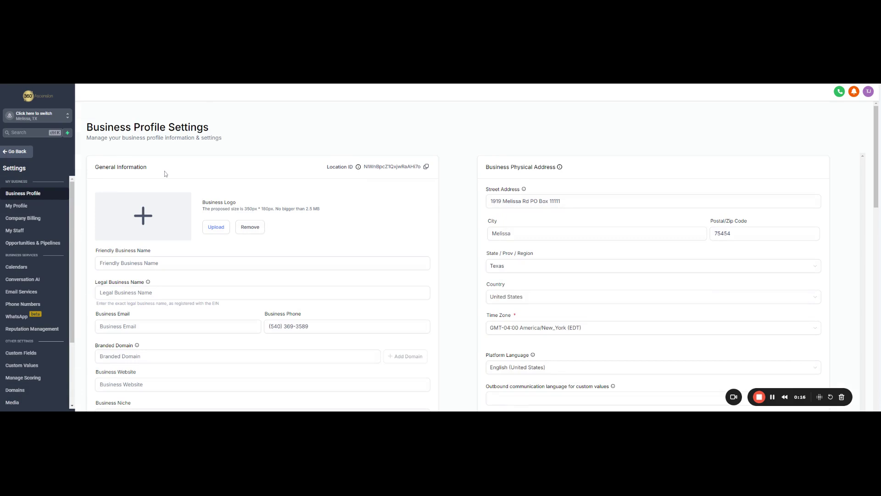
# - Enter 'Digital Transaction Solutions' as friendly name and 'Digital Transaction Solutions LLC' as legal name
pyautogui.click(220, 263)
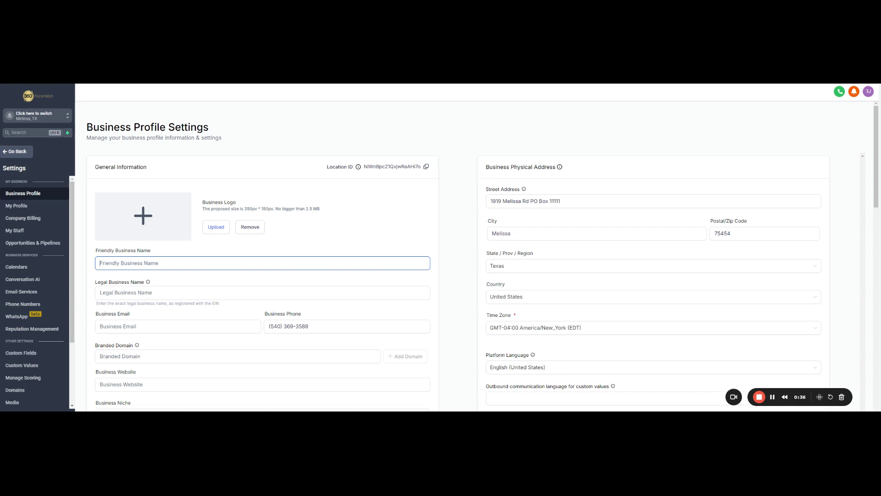
pyautogui.write('Digital Transaction Solutions')
pyautogui.click(171, 292)
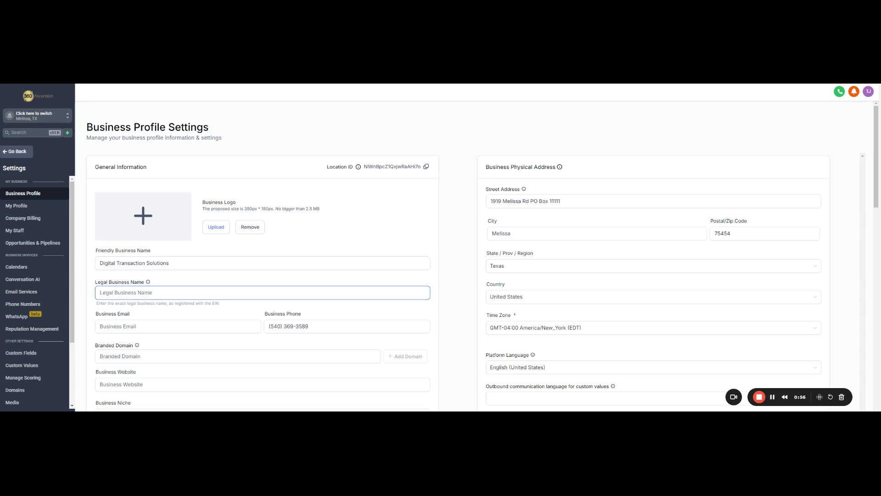
pyautogui.write('Digital Transaction Solutions LLC')
# - Fill in the company's contact e-mail and overwrite the business phone with the new number
pyautogui.click(156, 326)
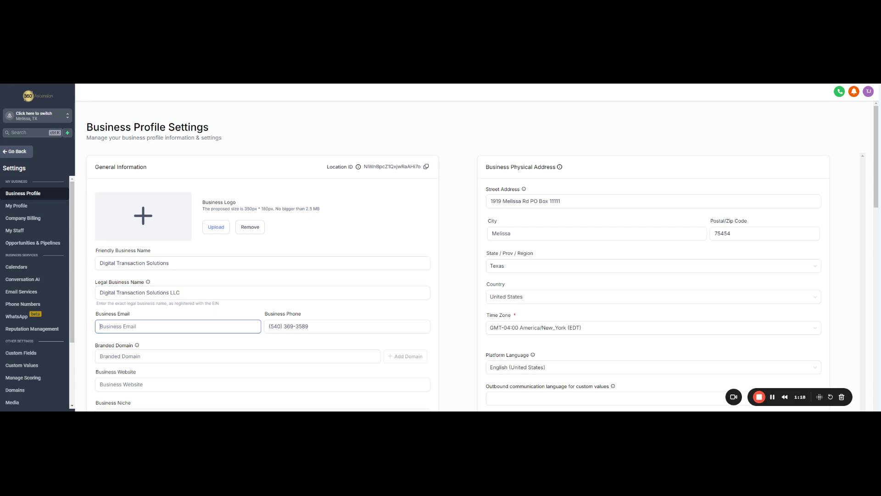
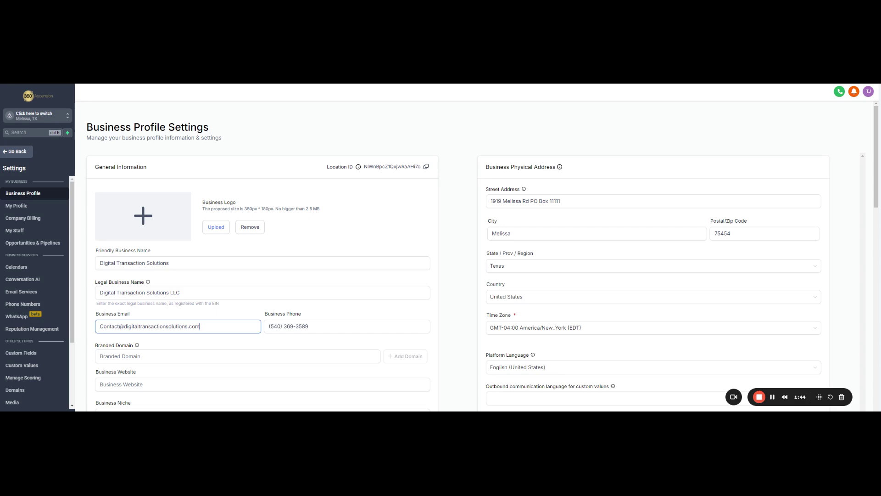
pyautogui.press('Tab')
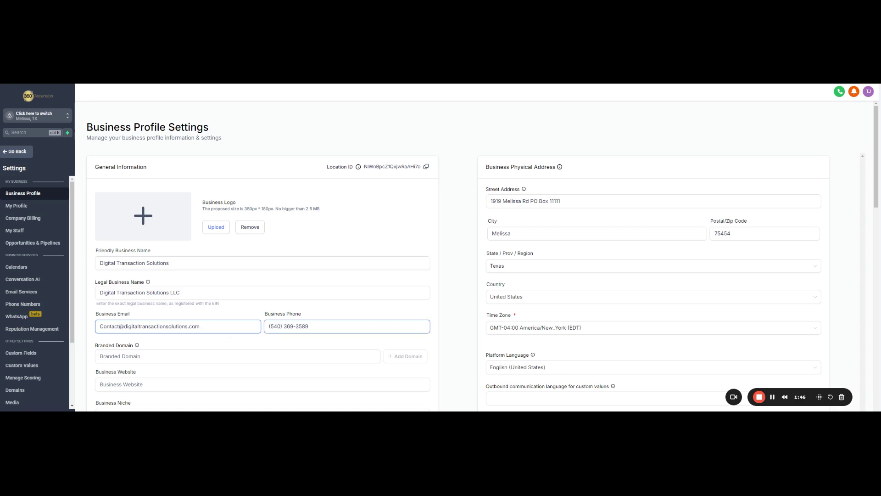
pyautogui.press('Tab')
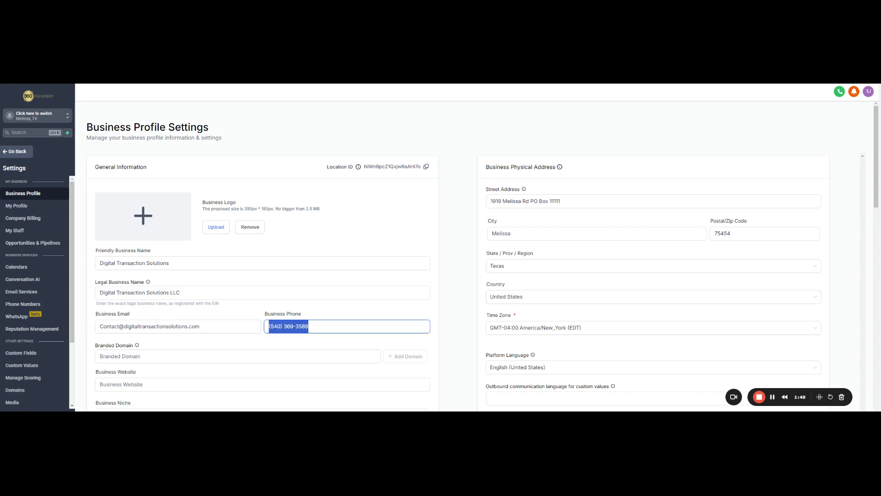
pyautogui.click(309, 326)
pyautogui.hotkey('ctrl', 'a')
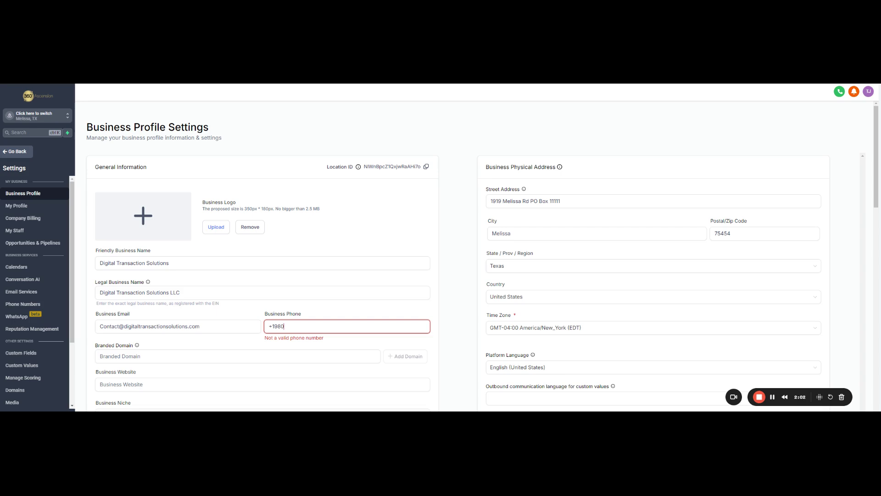
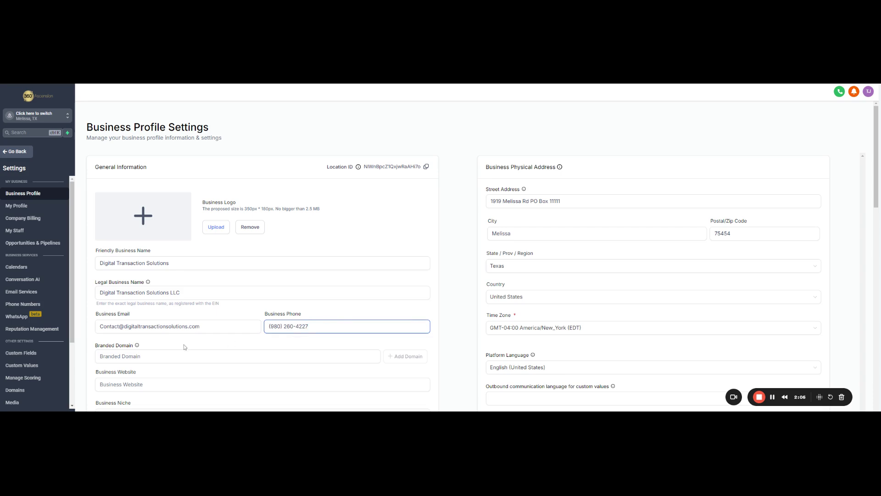
pyautogui.click(183, 345)
pyautogui.scroll(-1, 185, 342)
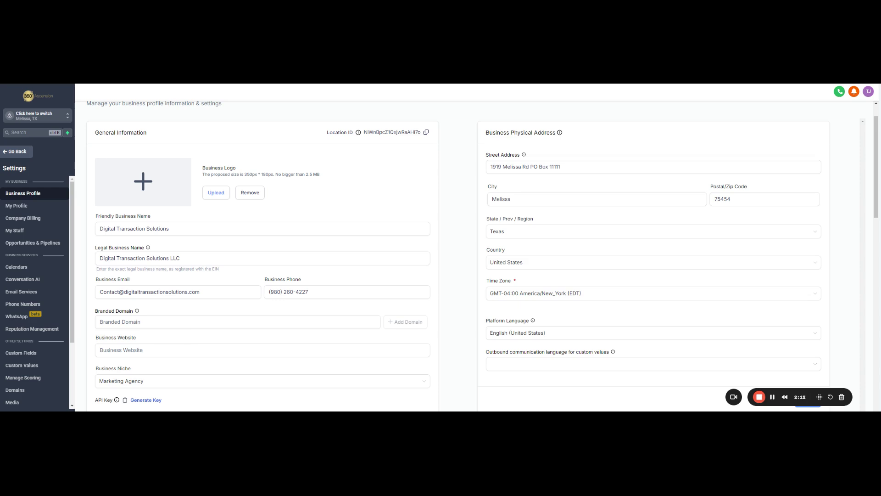
pyautogui.click(185, 347)
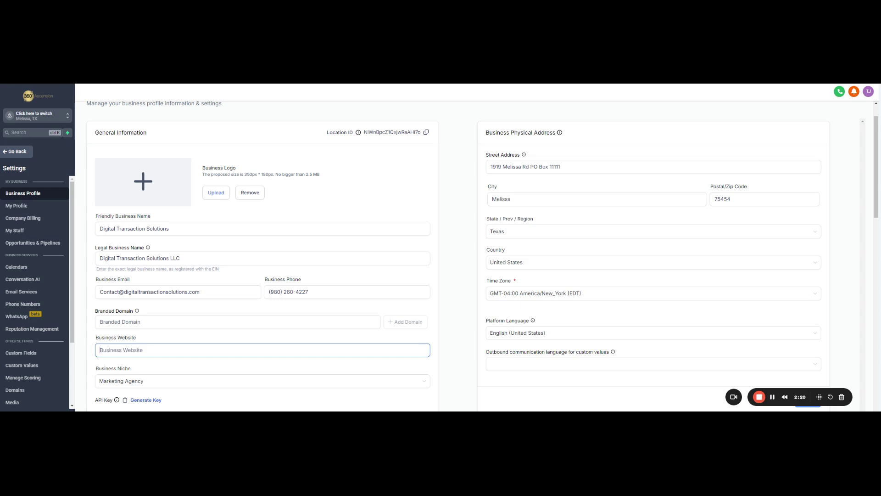
pyautogui.write('www.digitaltransactionsolutions.com')
pyautogui.click(196, 371)
# - Pick Consultant from the Business Niche list and save the general information
pyautogui.scroll(-2, 195, 371)
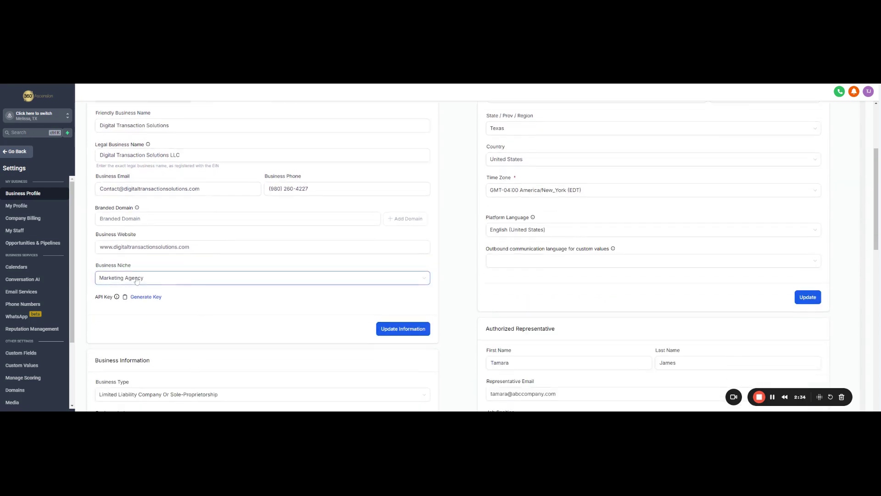
pyautogui.click(424, 280)
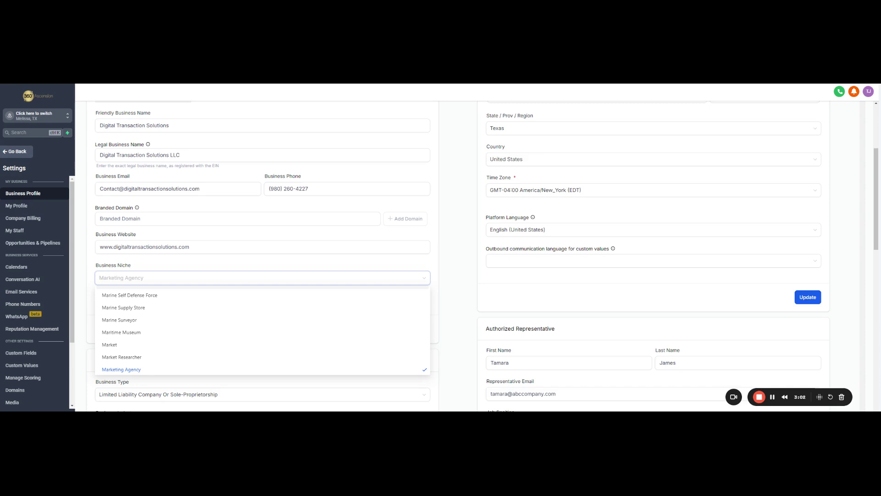
pyautogui.write('co')
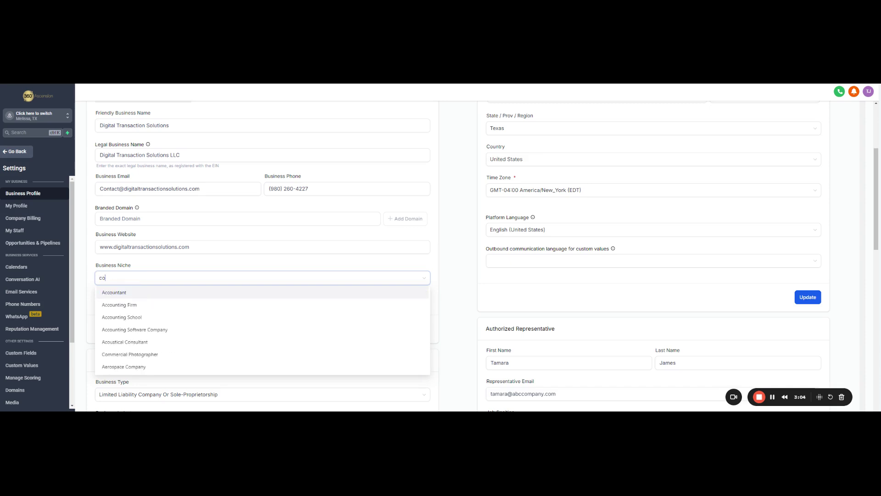
pyautogui.write('ns')
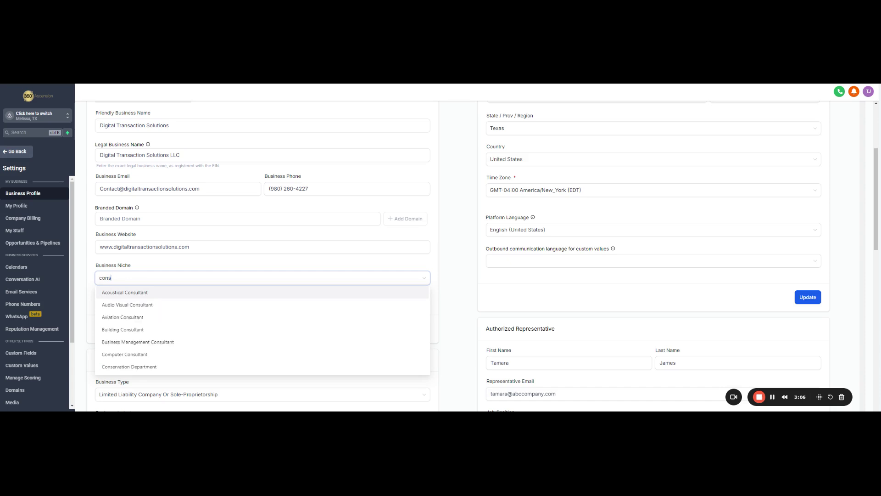
pyautogui.write('ultant')
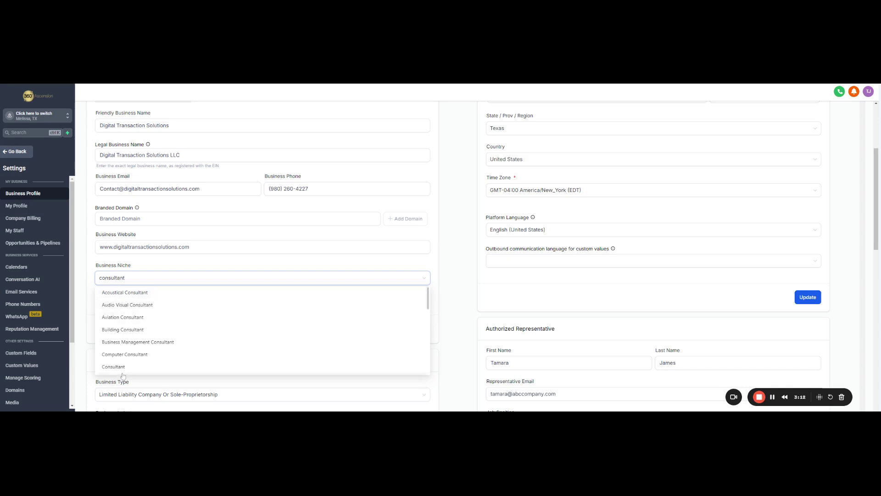
pyautogui.click(115, 367)
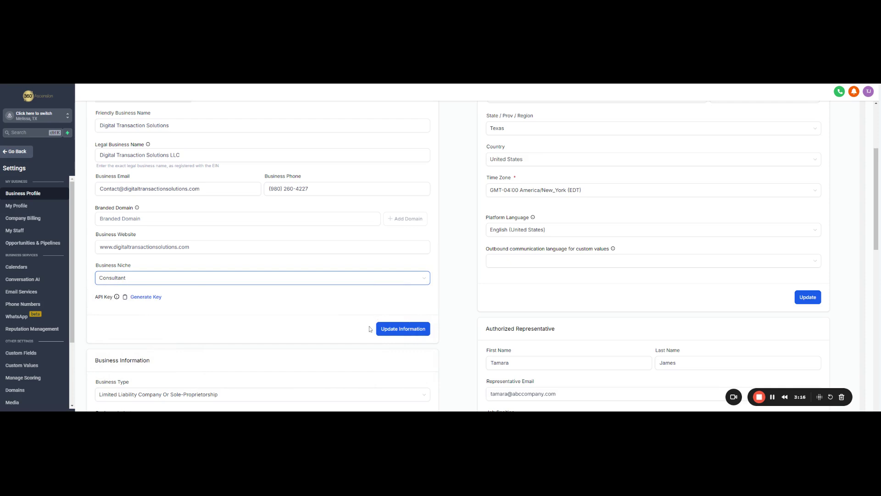
pyautogui.click(393, 333)
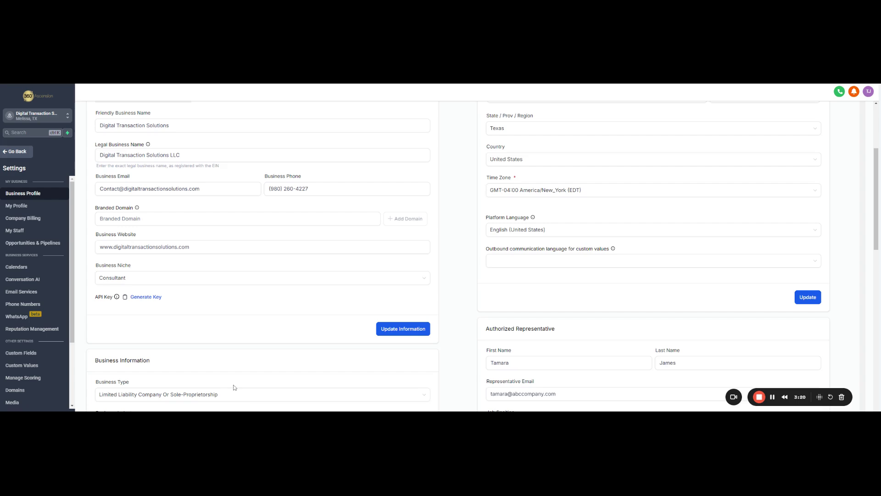
# - Keep Limited Liability Company as business type and Real Estate as industry
pyautogui.scroll(-5, 233, 388)
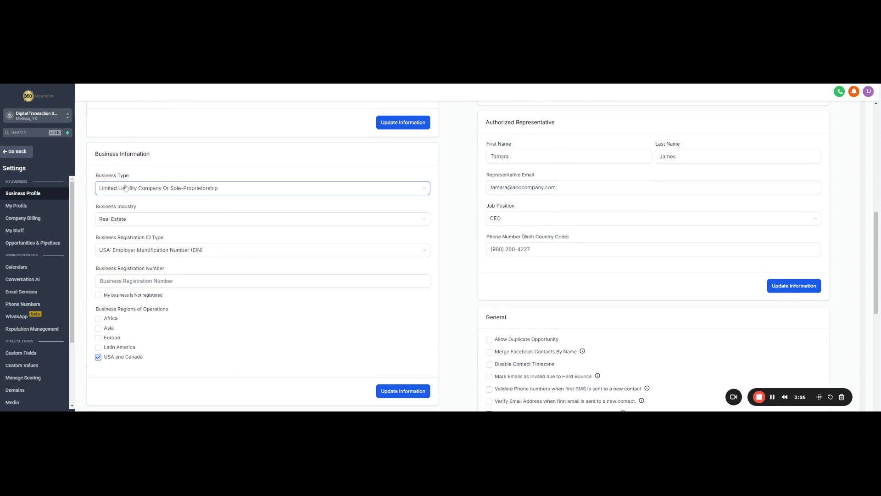
pyautogui.click(265, 194)
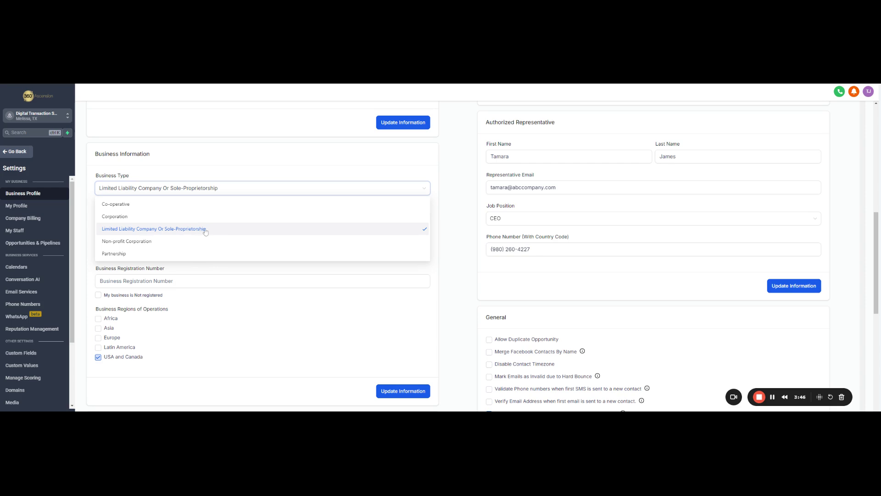
pyautogui.click(205, 232)
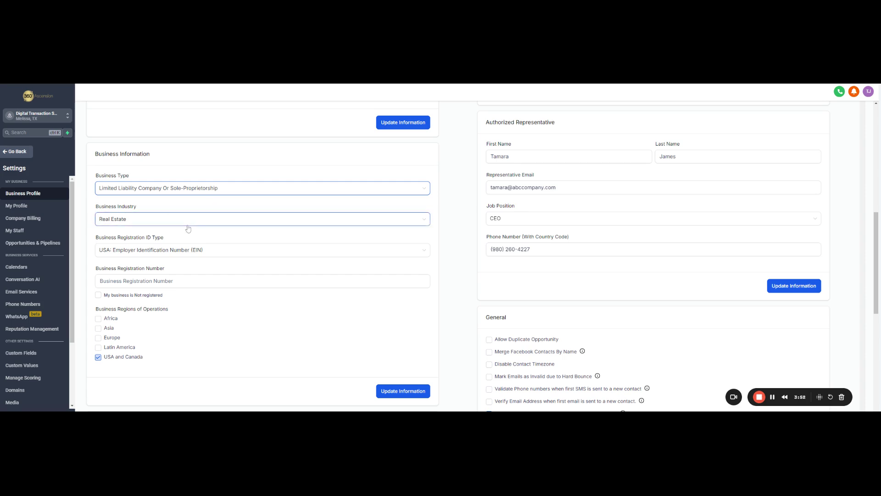
pyautogui.click(189, 224)
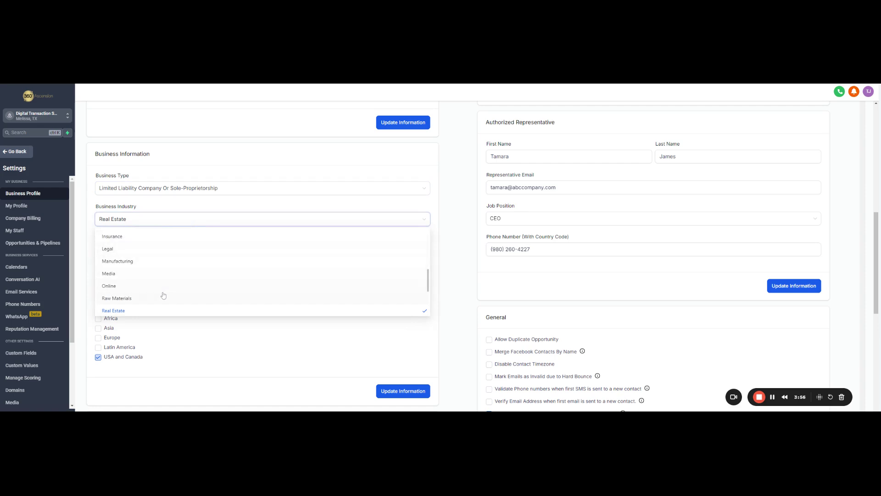
pyautogui.scroll(-3, 158, 283)
pyautogui.scroll(1, 157, 285)
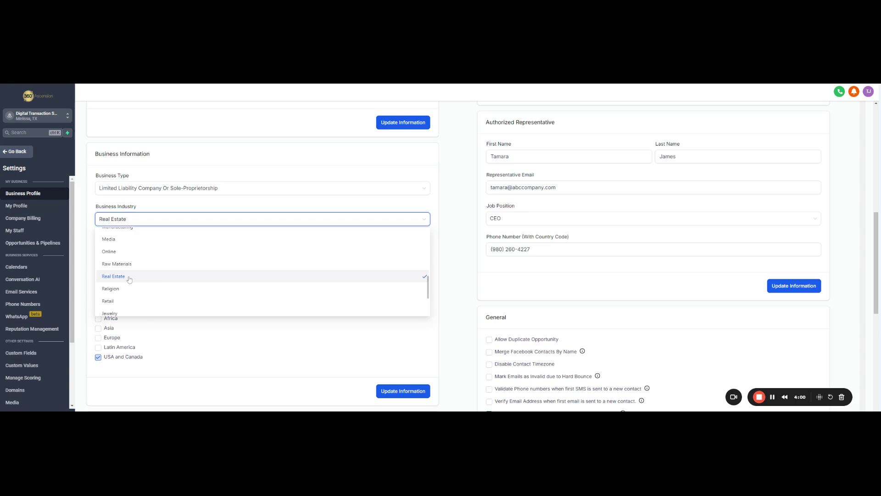
pyautogui.click(157, 283)
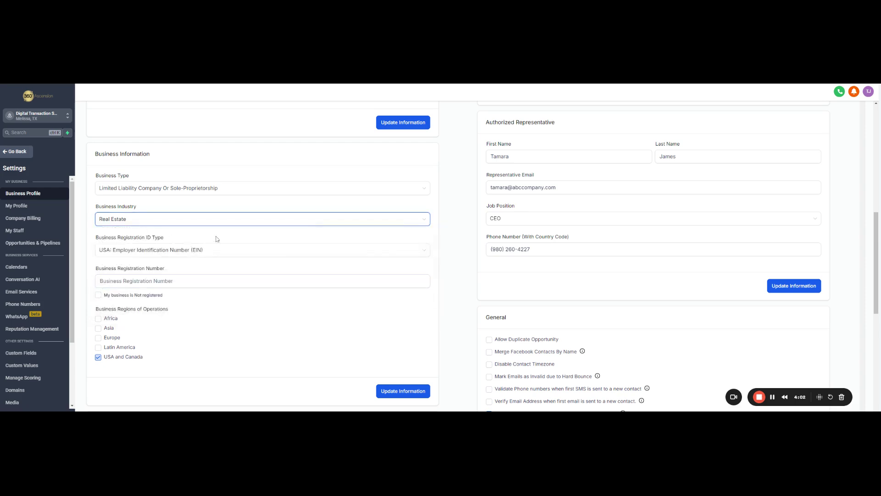
# - Keep USA: EIN as registration ID type, leave the business registered, and save
pyautogui.click(259, 253)
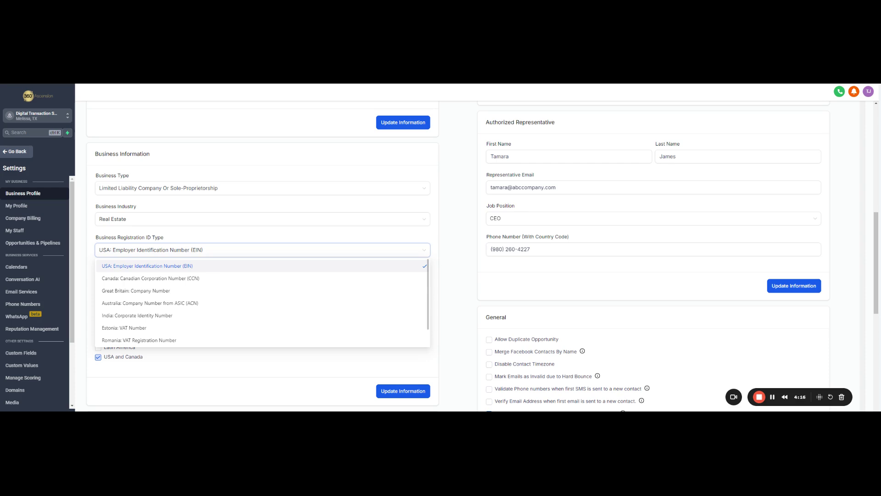
pyautogui.click(193, 267)
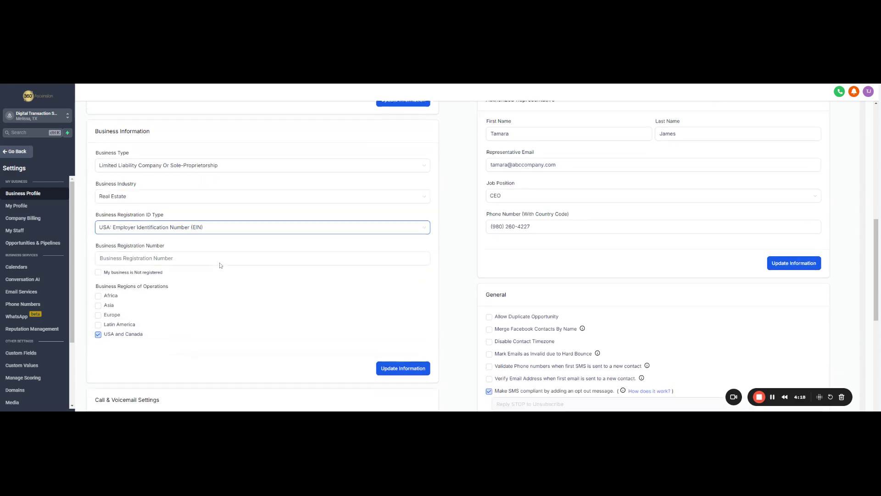
pyautogui.scroll(-1, 220, 263)
pyautogui.click(209, 247)
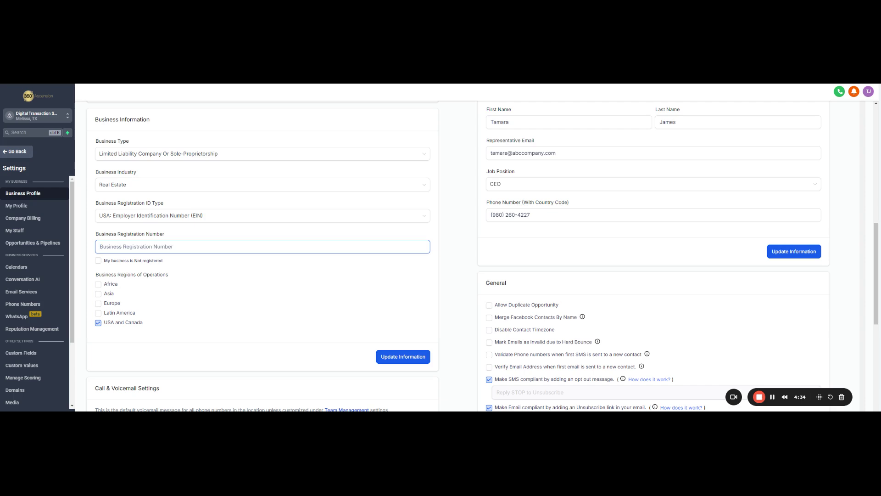
pyautogui.click(98, 261)
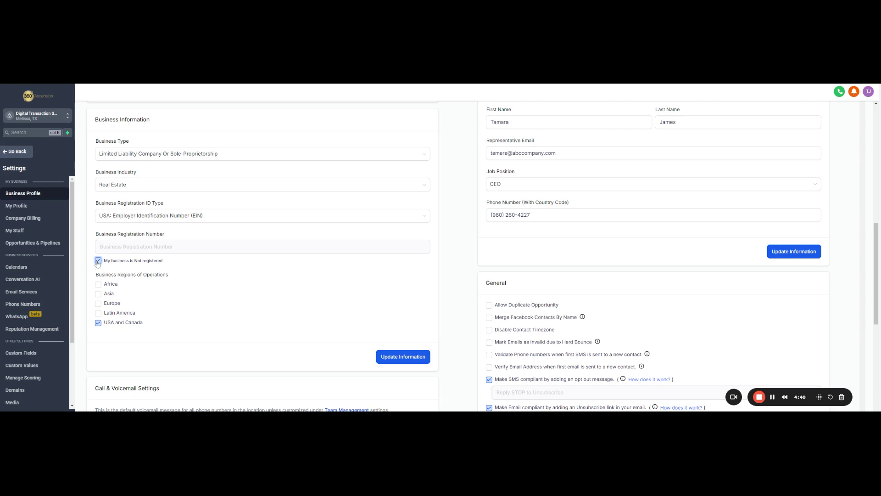
pyautogui.click(99, 261)
pyautogui.click(397, 361)
# - Retype the street address, city and postal code fields with the new location's address
pyautogui.scroll(5, 730, 263)
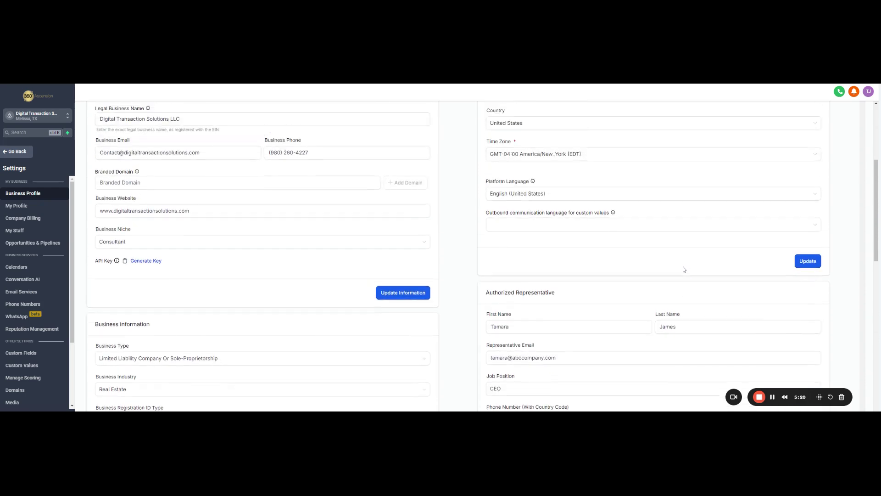
pyautogui.scroll(3, 684, 270)
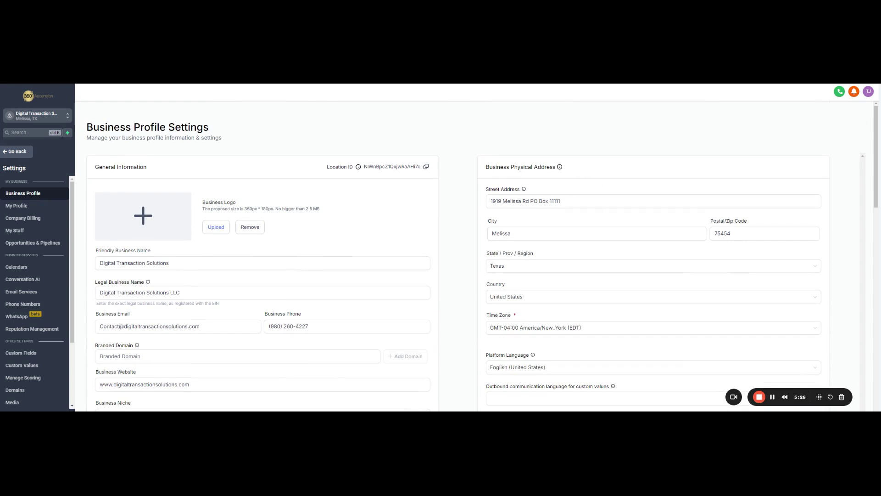
pyautogui.click(653, 201)
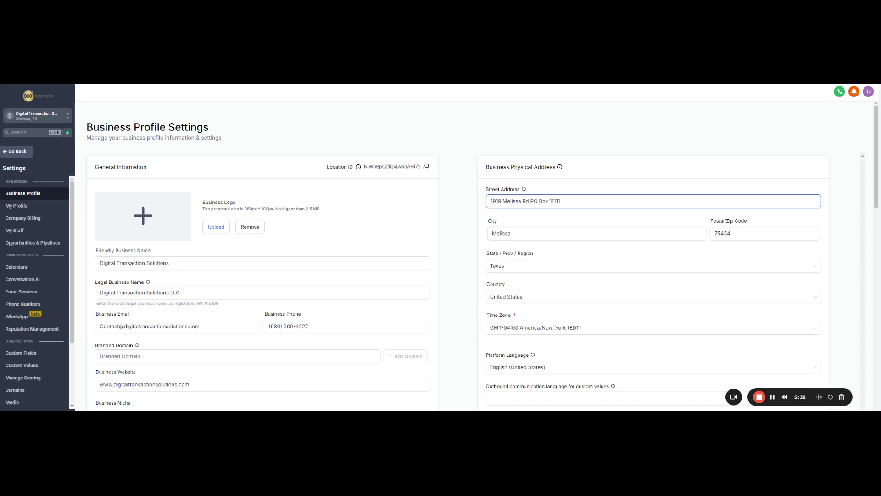
pyautogui.moveTo(561, 201); pyautogui.dragTo(477, 201)
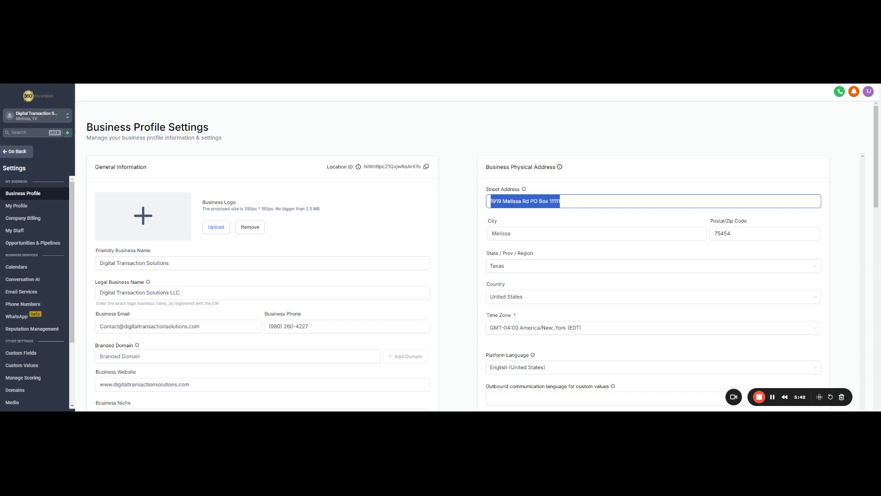
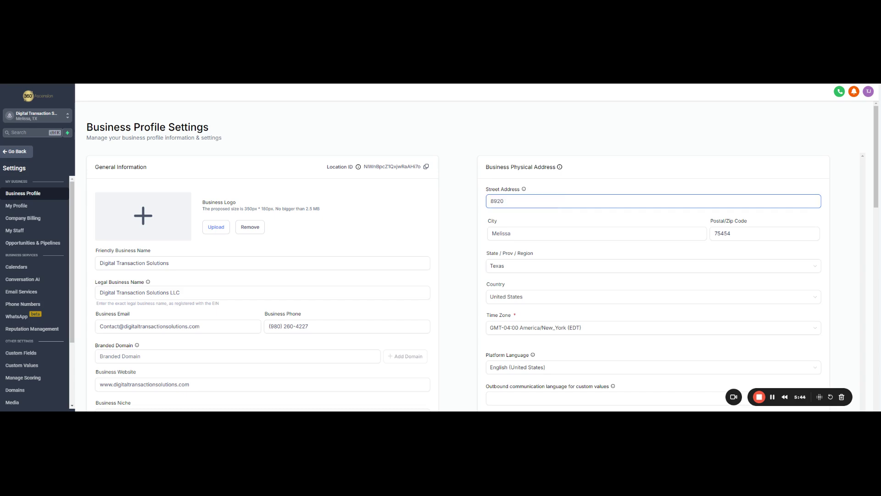
pyautogui.press('Tab')
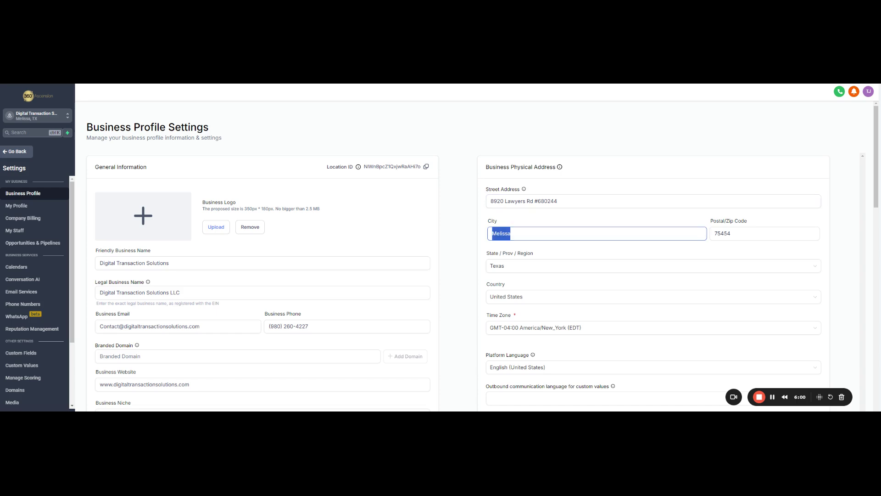
pyautogui.write('Mint Hill')
pyautogui.press('Tab')
pyautogui.write('28227')
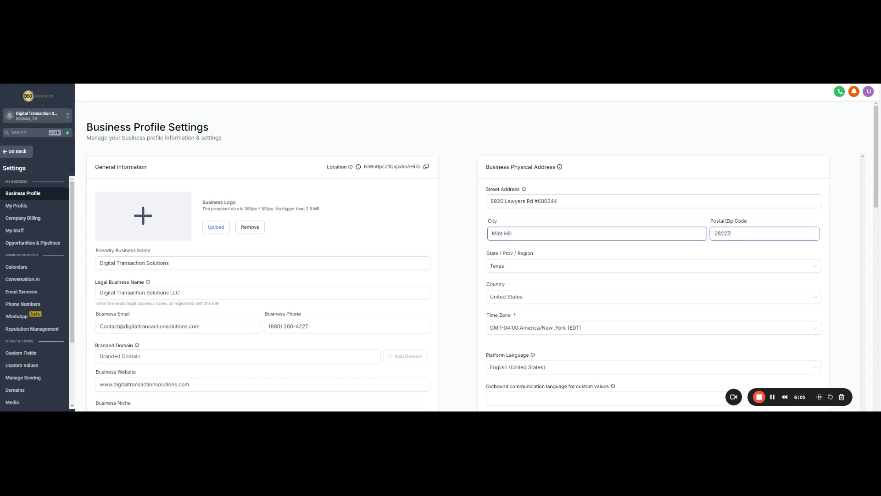
pyautogui.press('Tab')
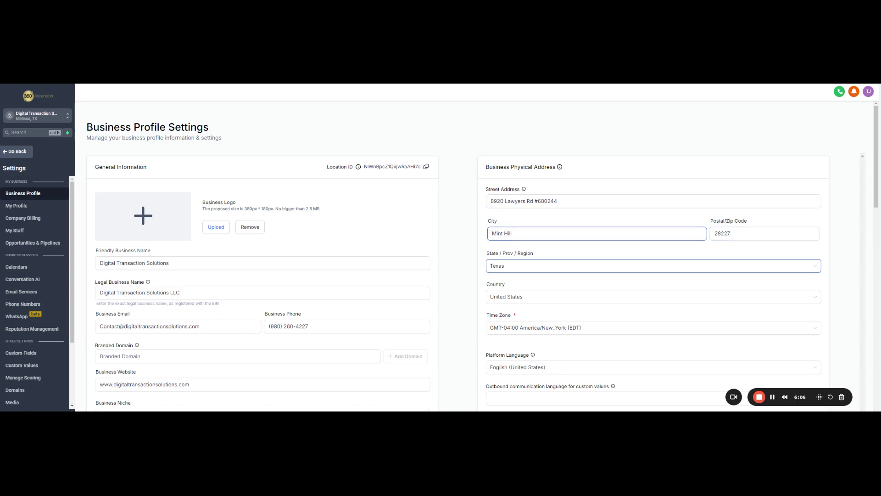
# - Set state to North Carolina, keep America/New_York (EDT) time zone, and save the address
pyautogui.click(532, 265)
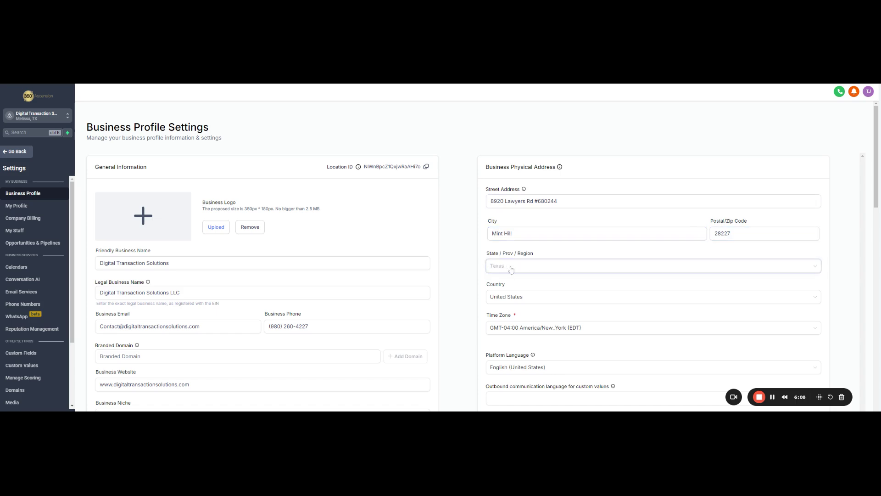
pyautogui.click(748, 266)
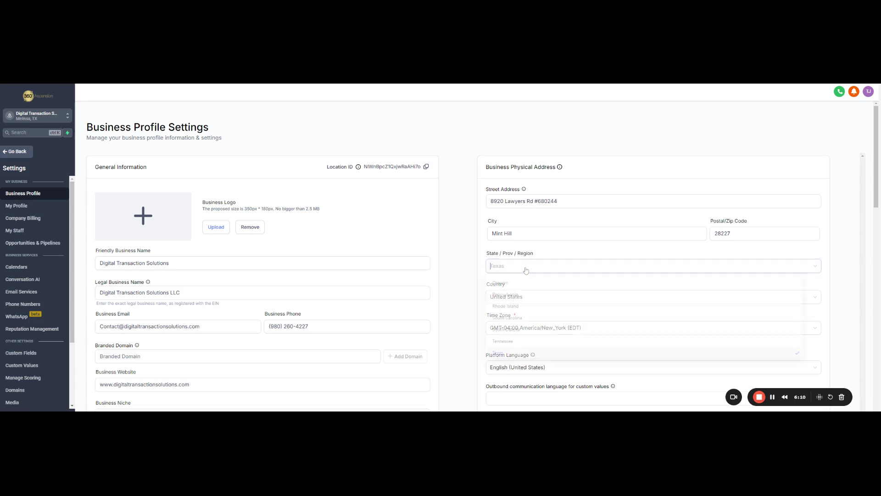
pyautogui.scroll(-5, 549, 332)
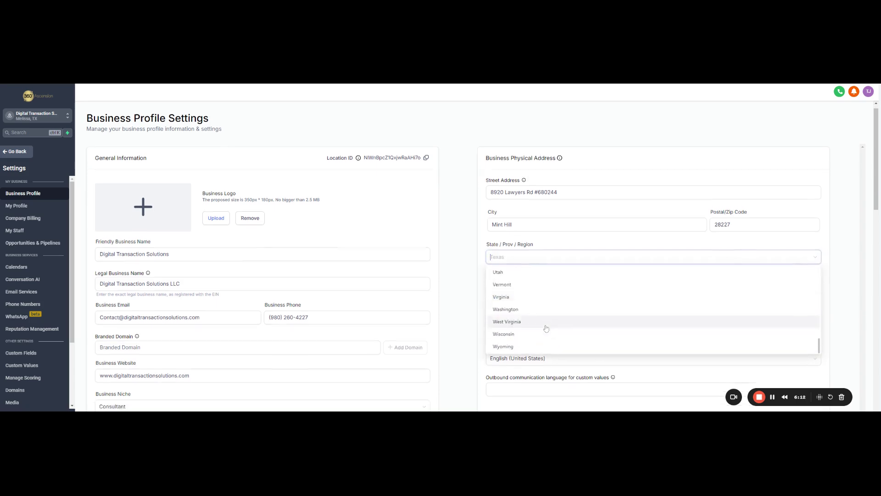
pyautogui.scroll(1, 546, 328)
pyautogui.scroll(5, 551, 260)
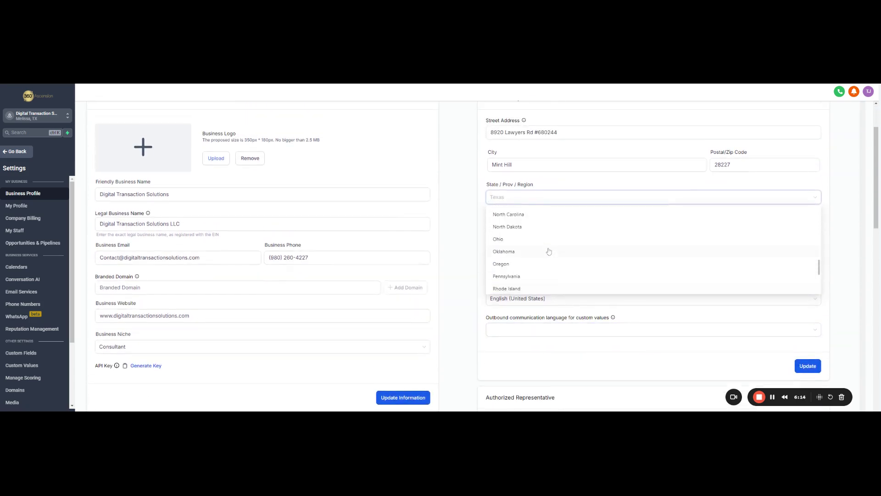
pyautogui.click(526, 250)
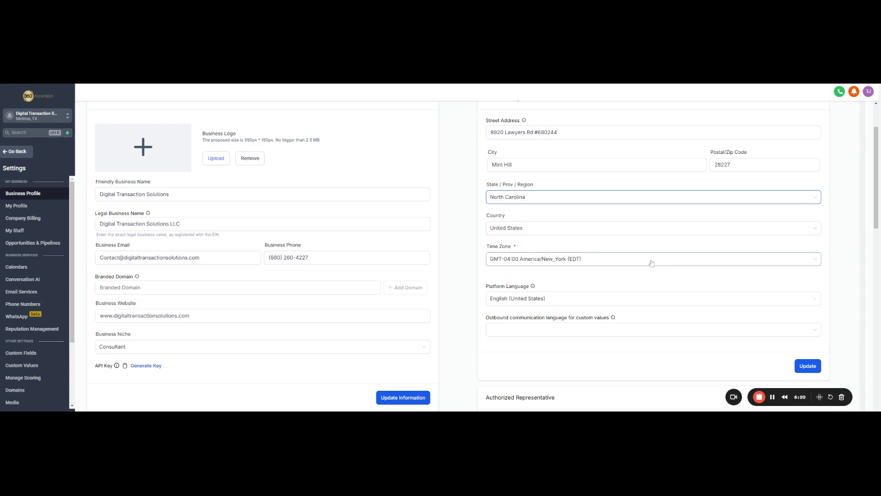
pyautogui.click(531, 259)
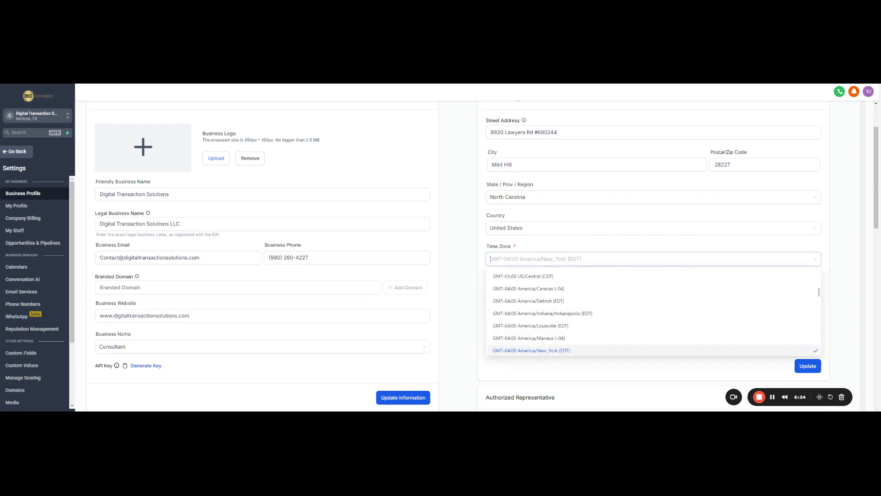
pyautogui.click(549, 352)
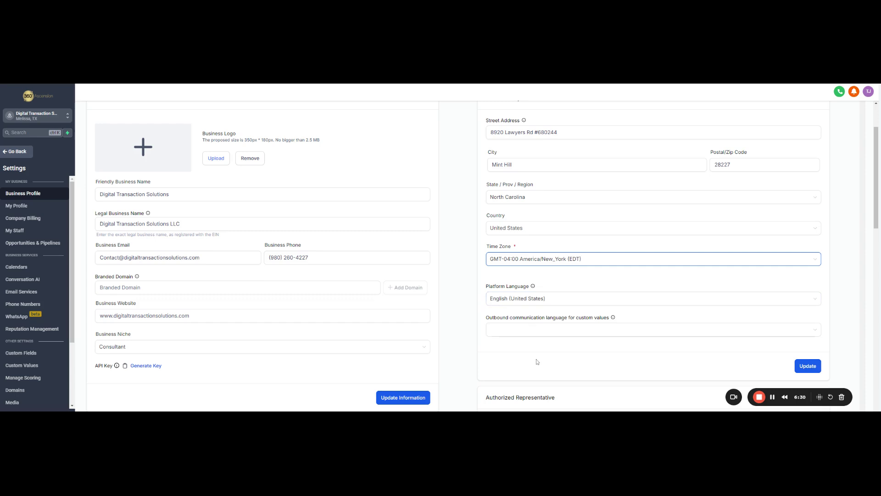
pyautogui.click(814, 369)
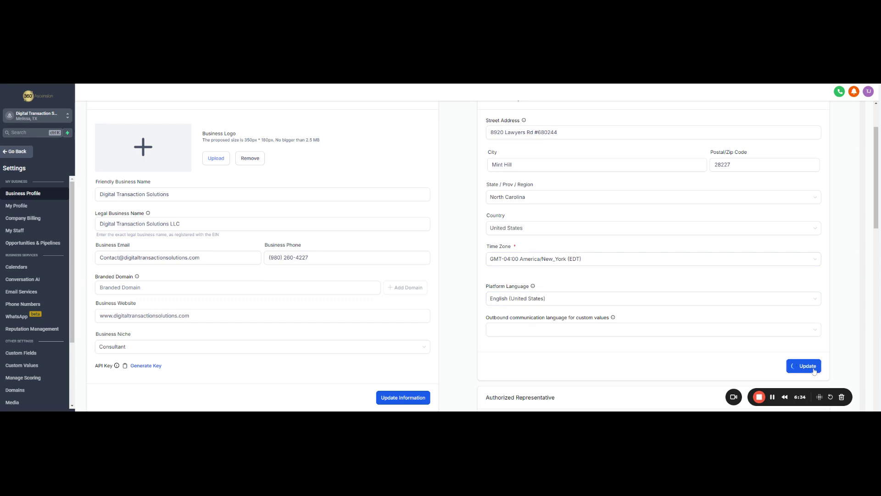
# - Replace the representative's e-mail with an address on the digitaltransactionsolutions.com domain
pyautogui.scroll(-5, 564, 298)
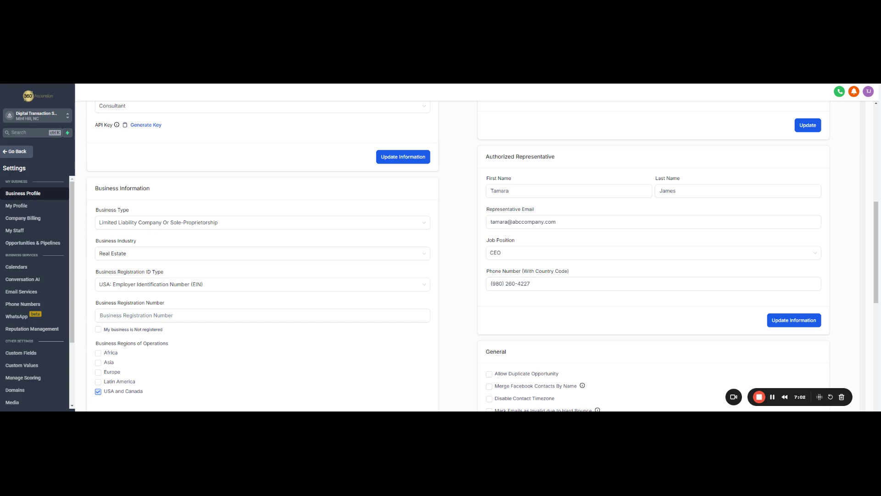
pyautogui.click(512, 192)
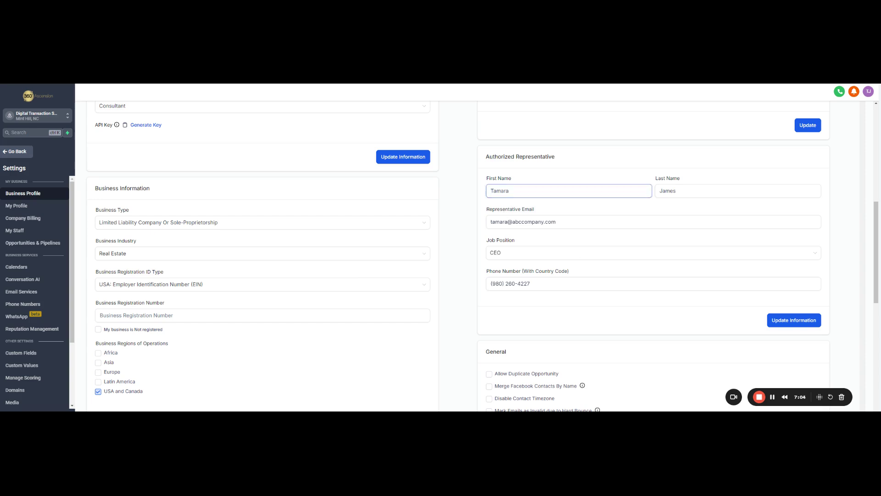
pyautogui.press('Tab')
pyautogui.click(654, 207)
pyautogui.moveTo(558, 222); pyautogui.dragTo(490, 222)
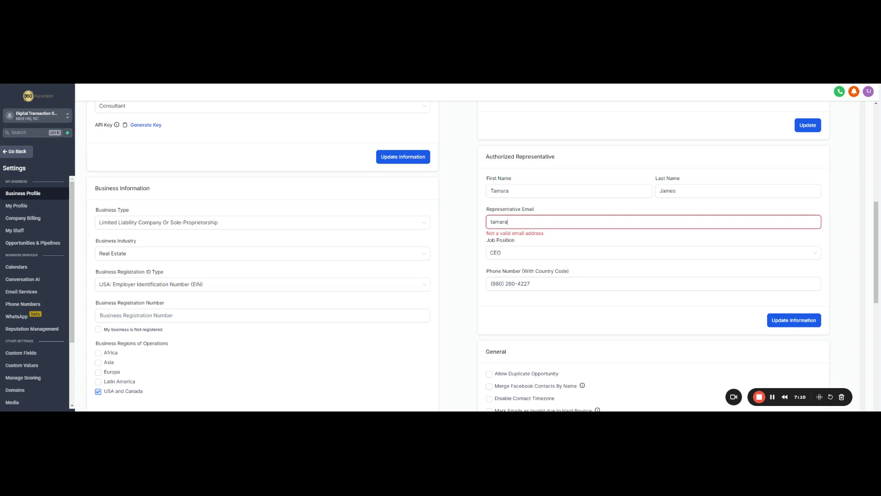
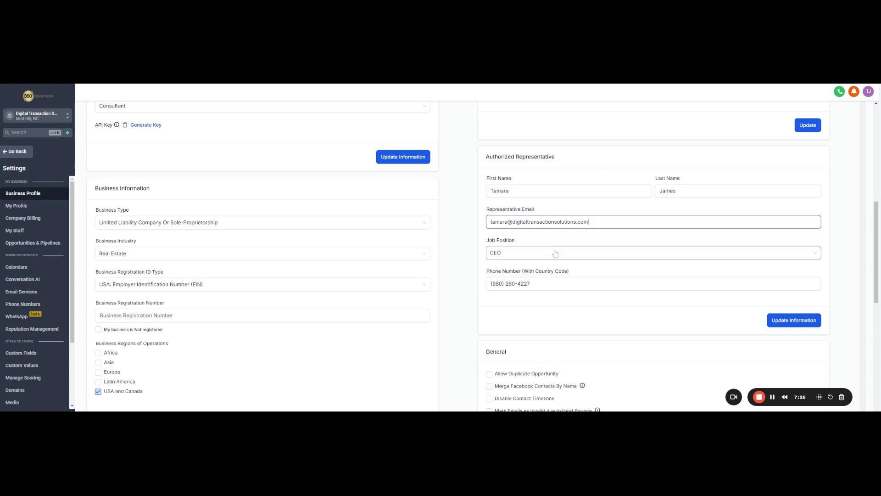
# - Keep CEO as job position and save the Authorized Representative details
pyautogui.click(553, 252)
pyautogui.click(522, 305)
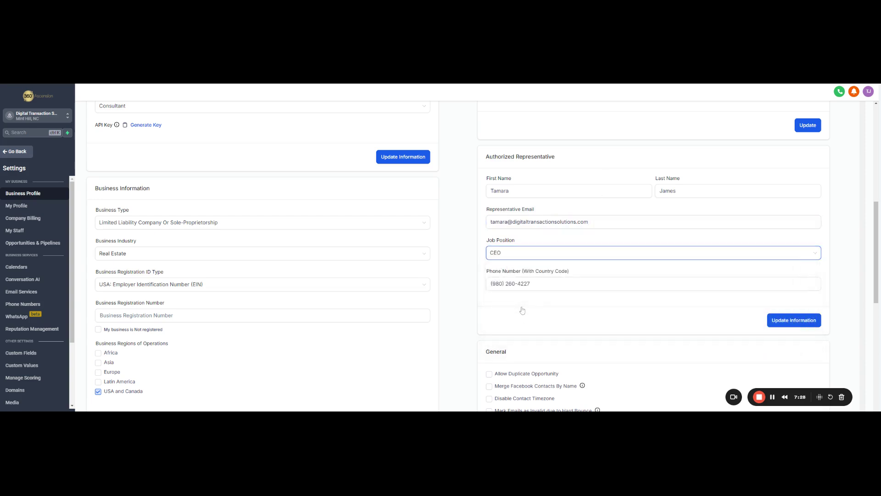
pyautogui.click(517, 283)
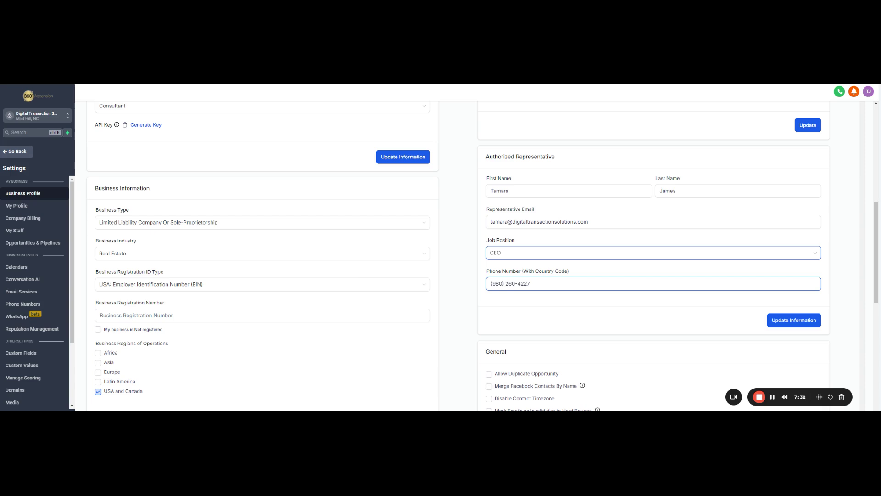
pyautogui.click(792, 324)
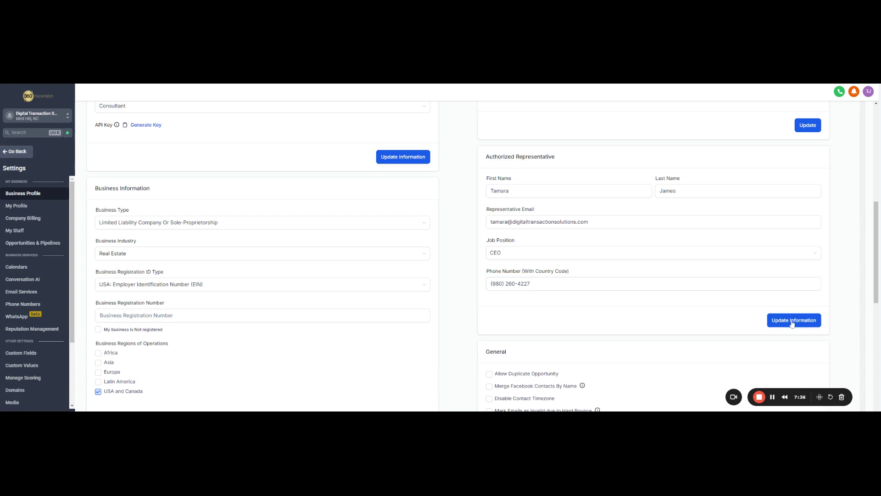